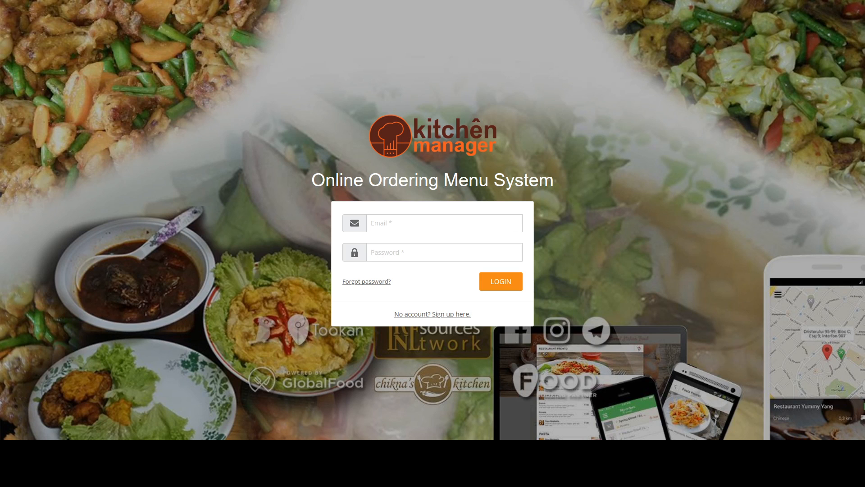
Open the sign-up form for creating a new restaurant account
click(624, 234)
click(473, 253)
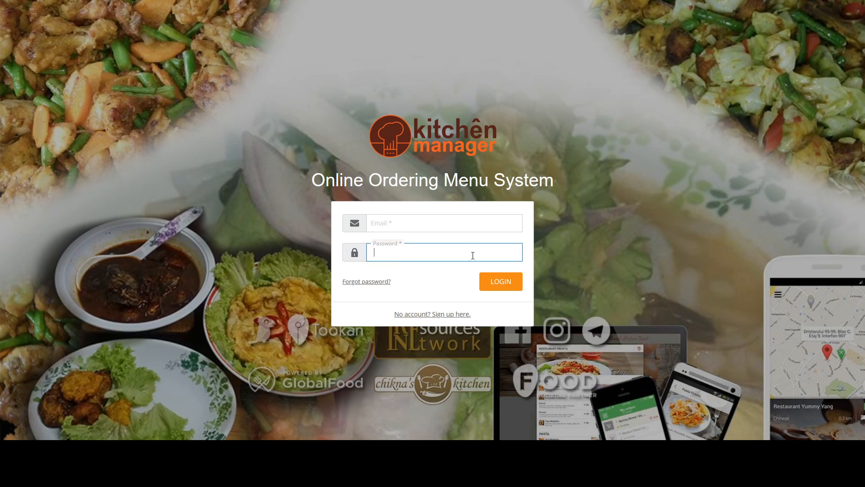
click(563, 287)
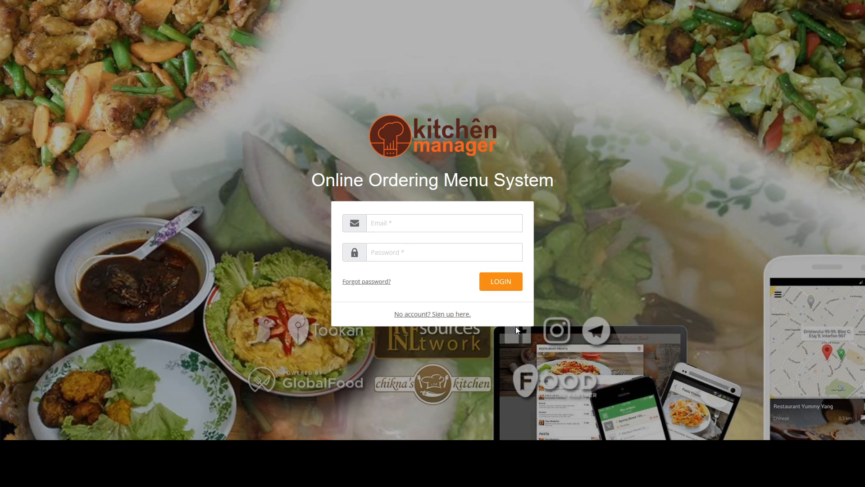
click(425, 315)
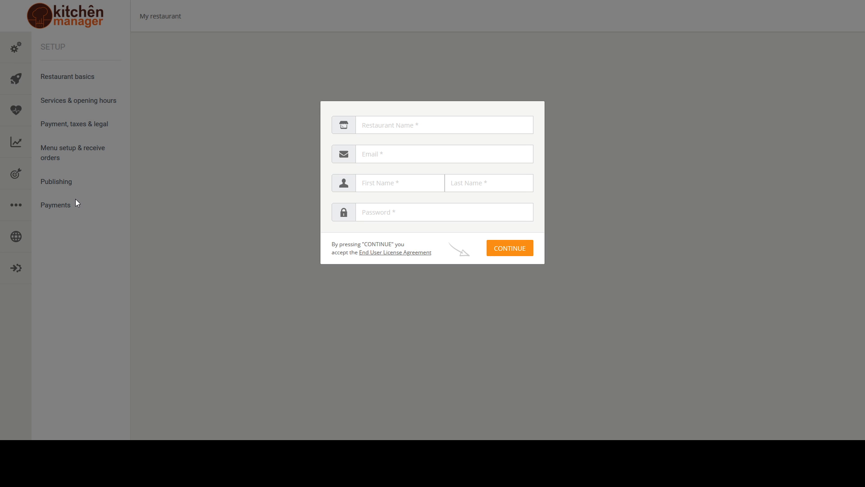
Try the sample restaurant names "Restoran Lauk Pauk" and "Cik Kiah Homemade" in turn in the sign-up form
click(403, 128)
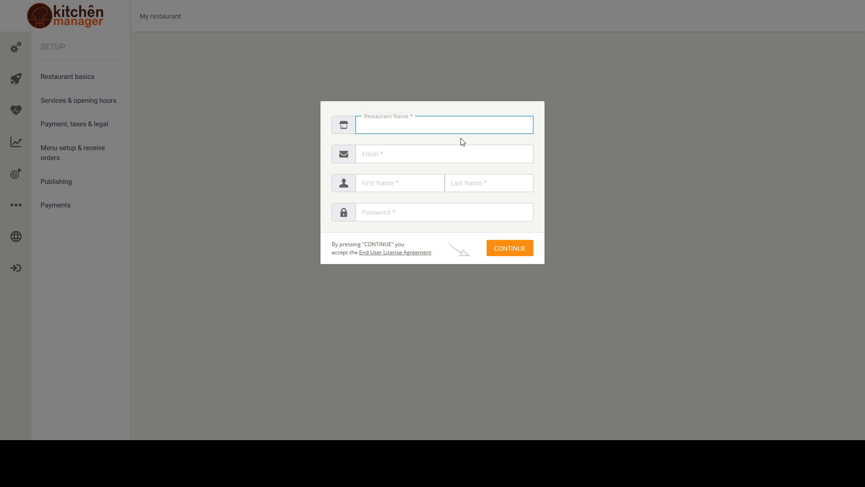
text(Res)
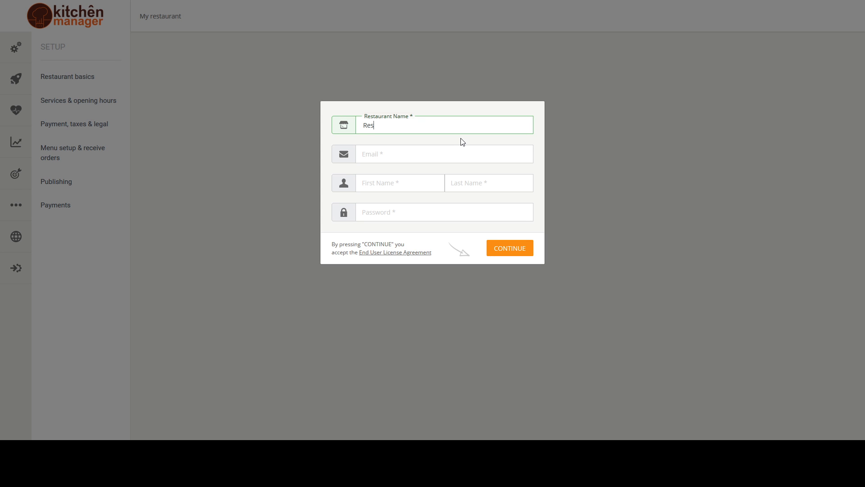
text(toran Lauk Pauk)
key(ctrl+a)
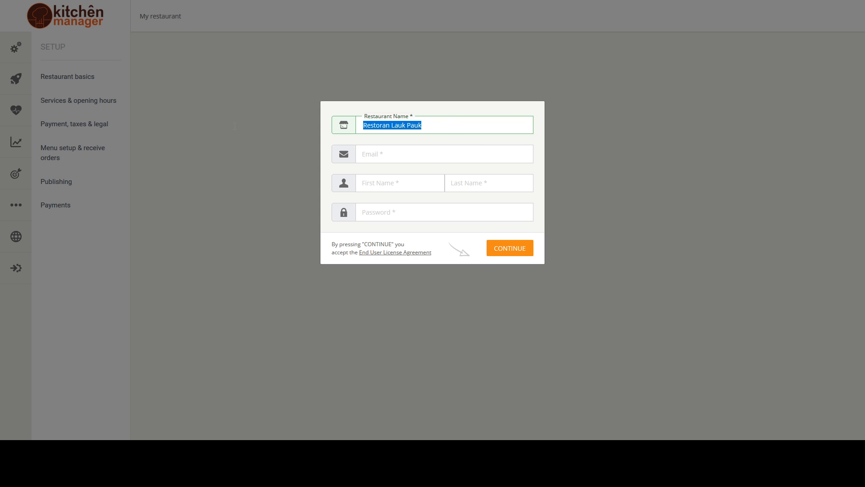
text(Cik)
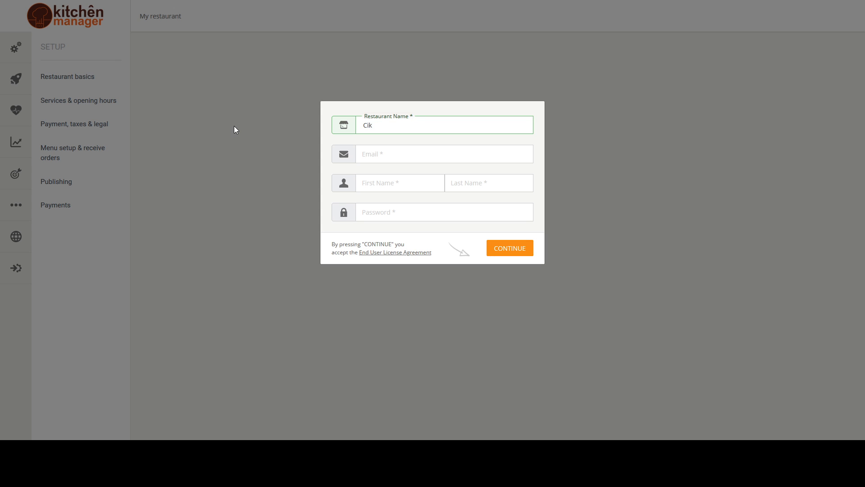
text( Kiah Homemade)
Set the restaurant name in the sign-up form to "Chiknas Kitchen Demo"
drag(440, 125, 292, 127)
text(Chiknas Kitchen Demo)
Enter the restaurant account's e-mail address in the sign-up form
click(370, 149)
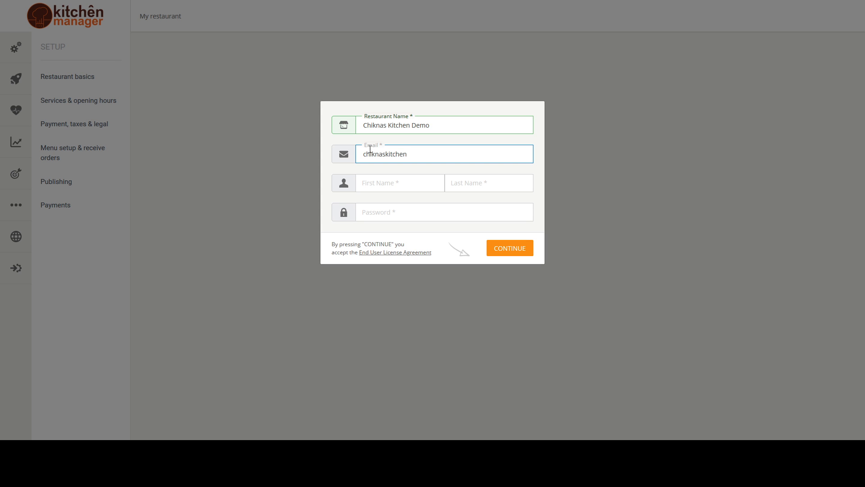
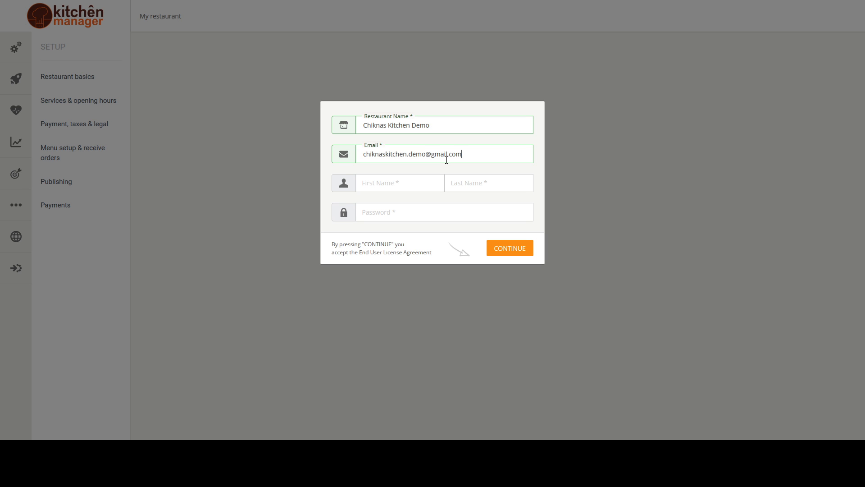
Fill in the account holder's first name and last name in the sign-up form
click(410, 182)
key(Tab)
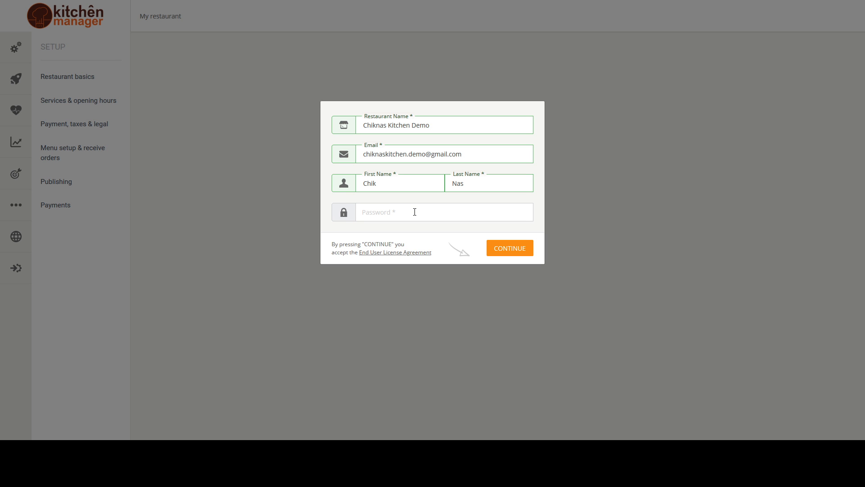
key(Tab)
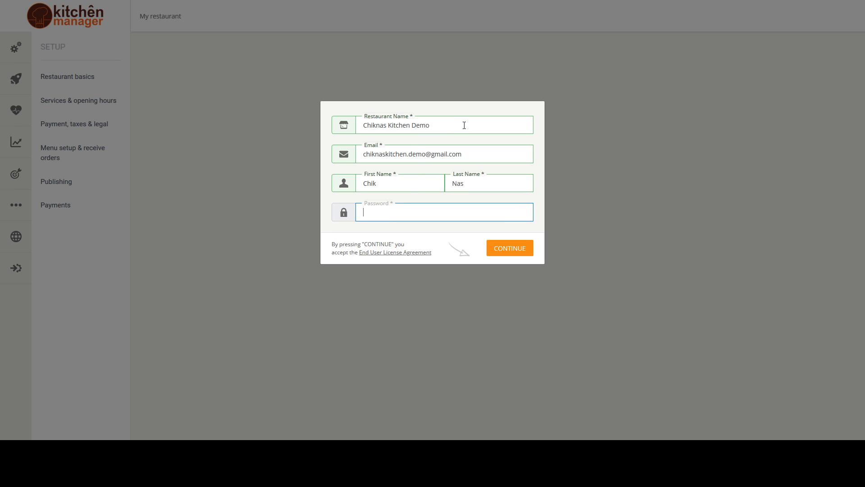
click(436, 181)
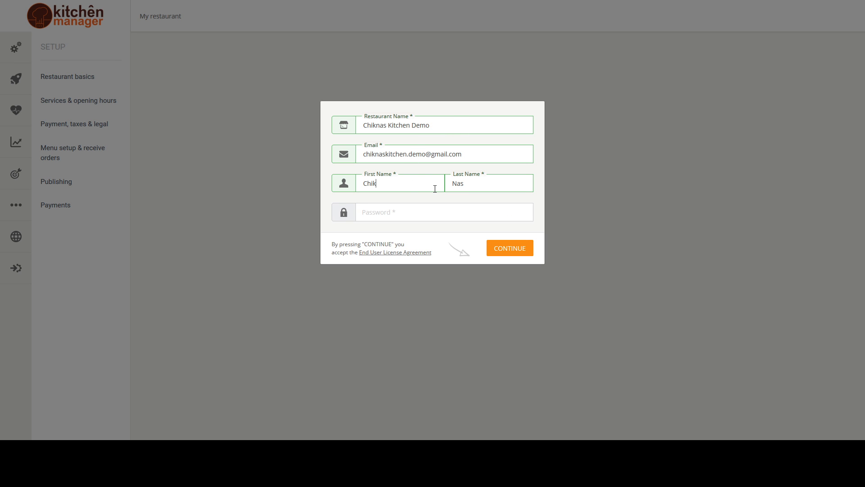
Enter the account password and submit the registration to continue to the restaurant setup
click(423, 208)
text(•••••••••••••)
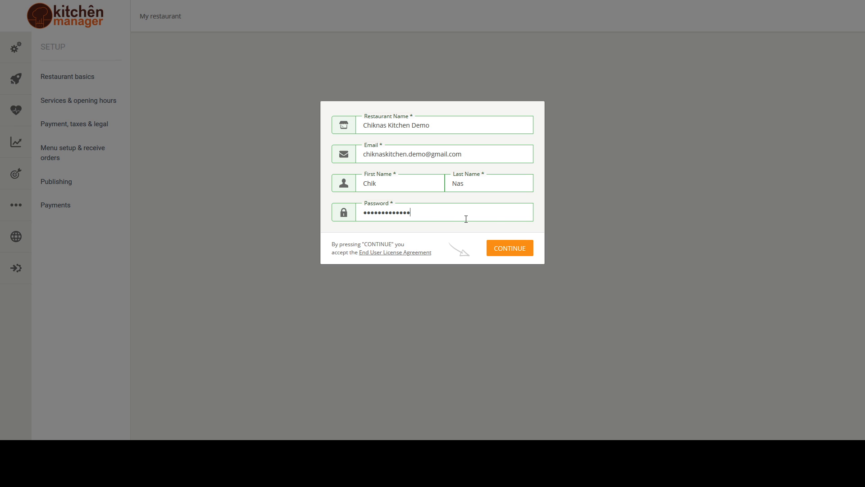
click(519, 253)
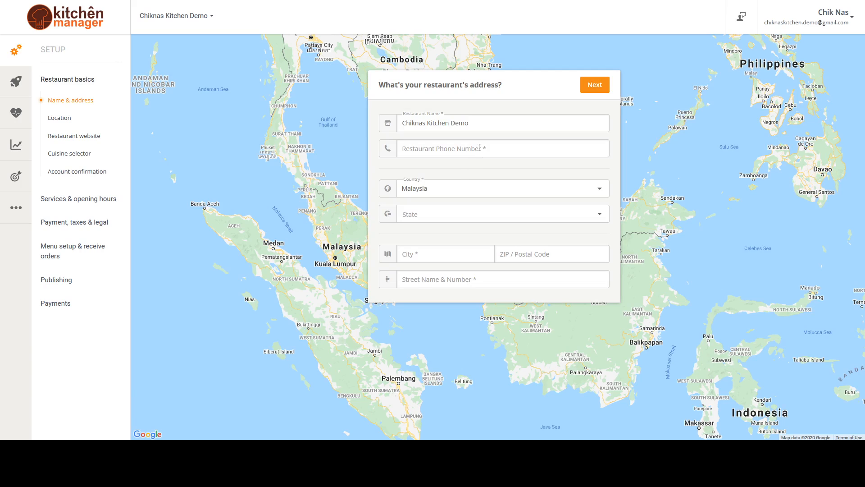
click(504, 124)
drag(508, 123, 399, 126)
click(476, 128)
triple_click(478, 126)
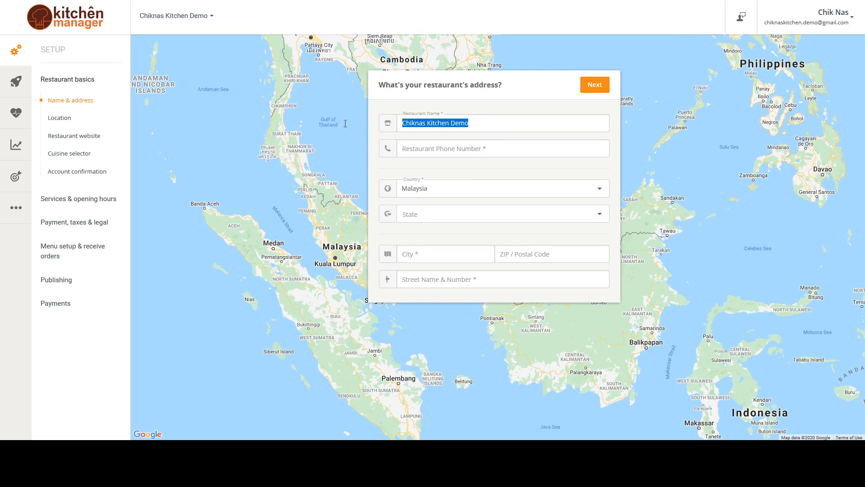
click(493, 123)
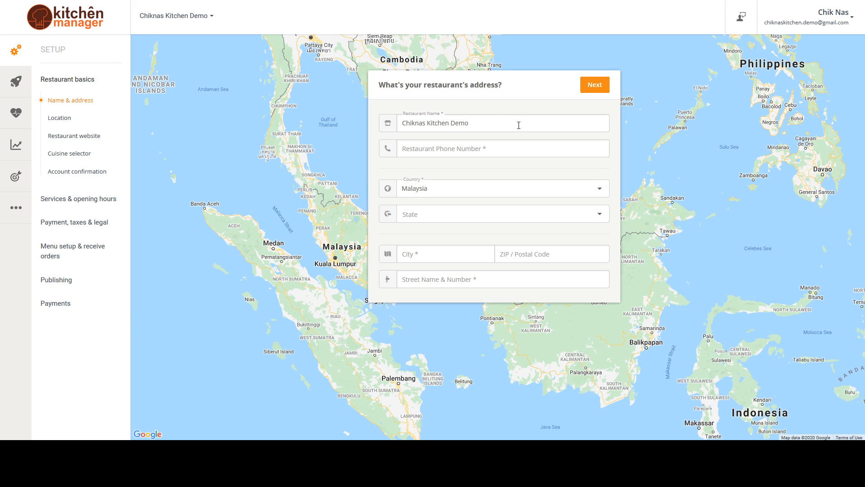
Enter the restaurant's phone number in the name and address form
click(488, 148)
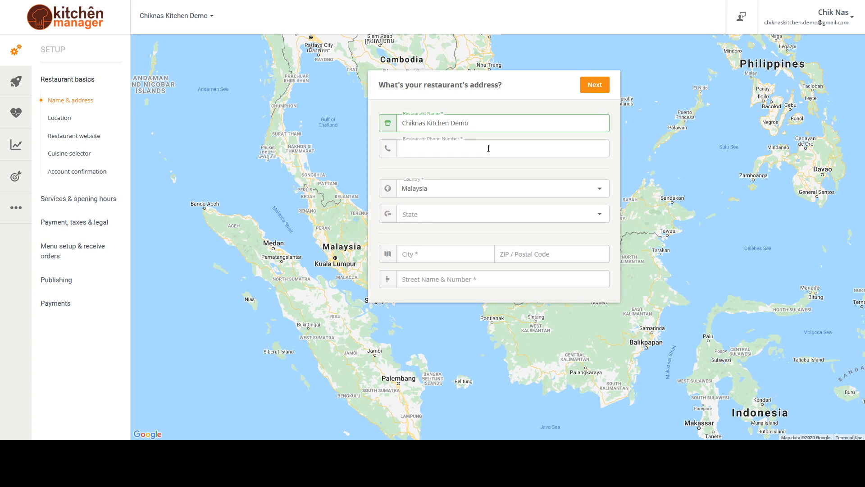
Change the restaurant's country to Singapore
click(532, 193)
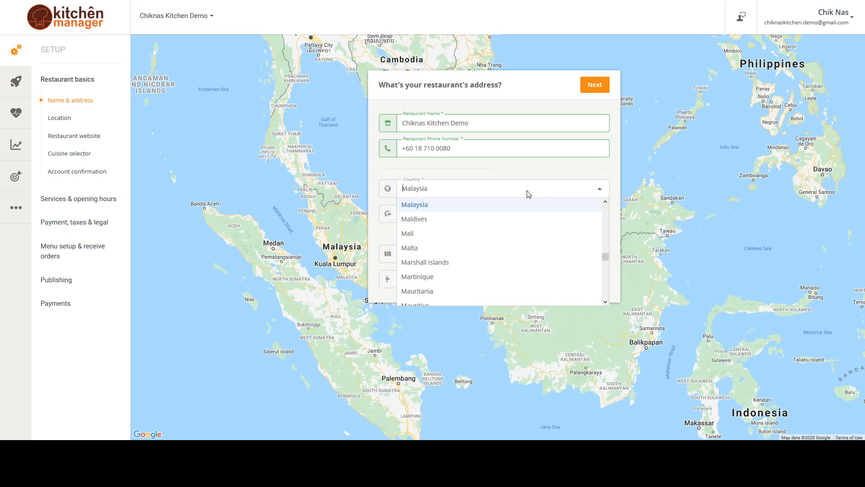
text(S)
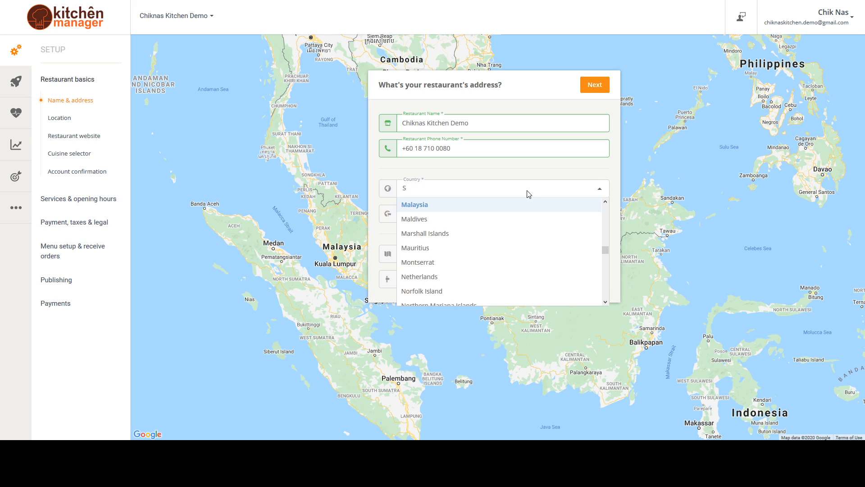
text(ingapore)
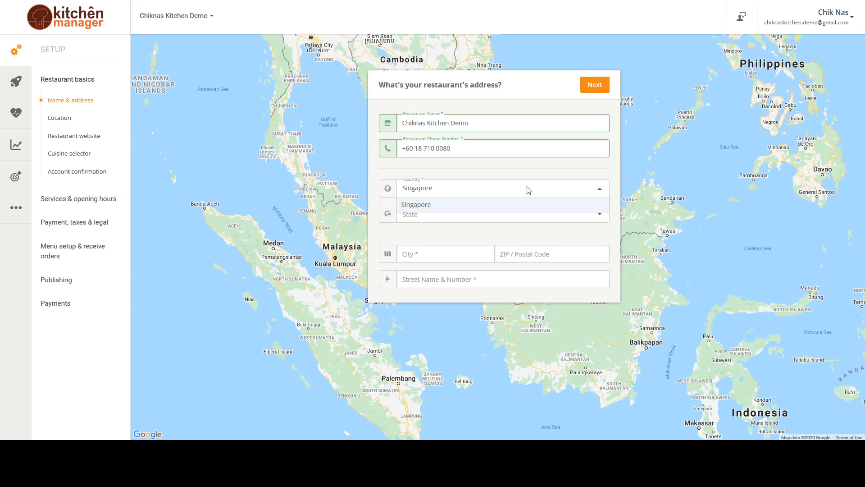
click(519, 205)
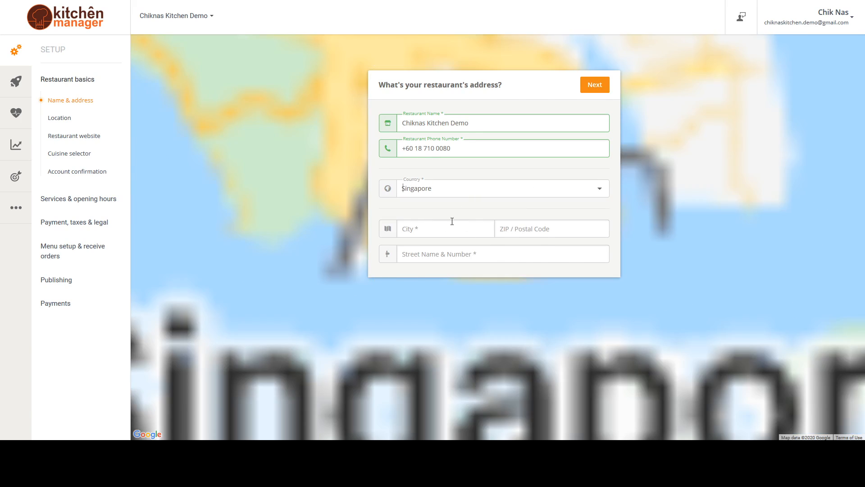
Change the restaurant's country to Thailand and bring up its list of provinces
click(444, 194)
text(Thailand)
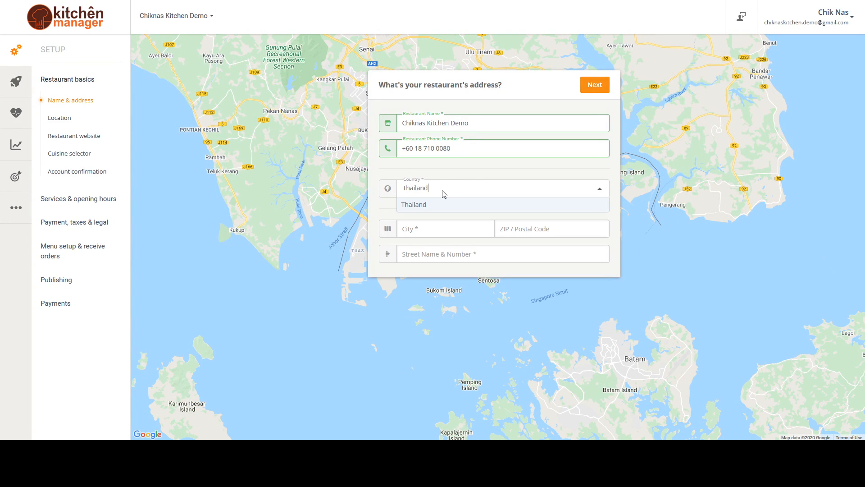
click(437, 204)
click(464, 215)
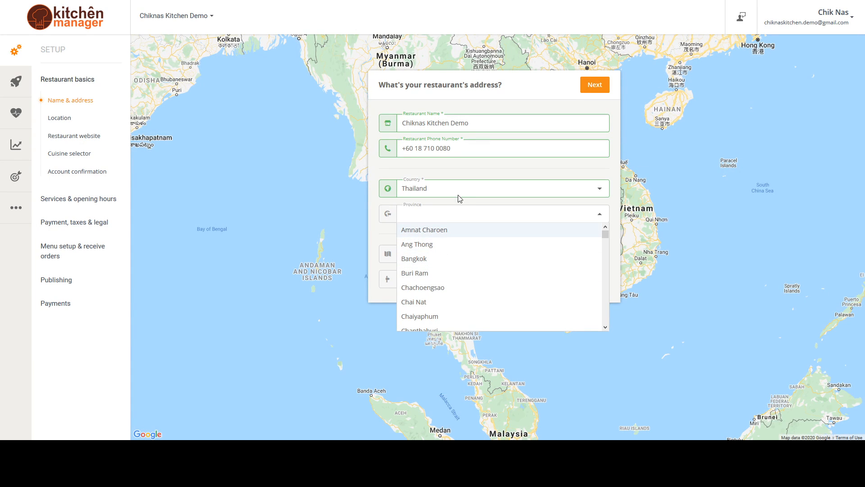
click(459, 198)
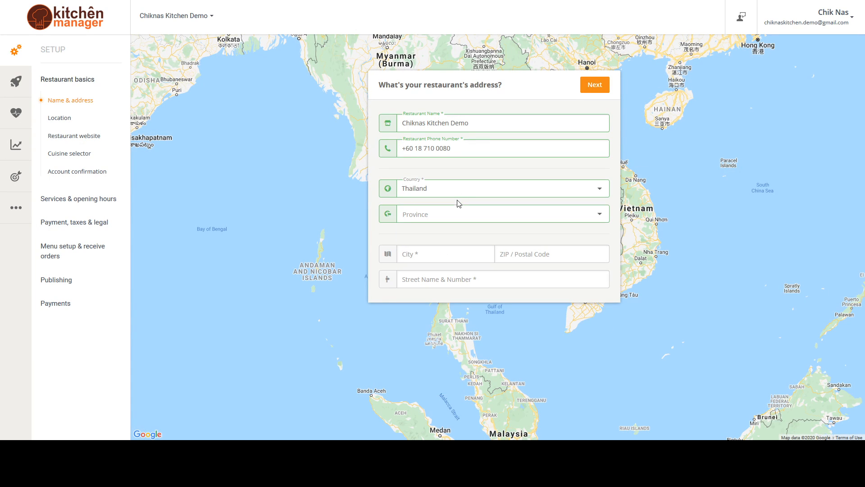
Set the restaurant's country to Malaysia
click(429, 198)
text(mala)
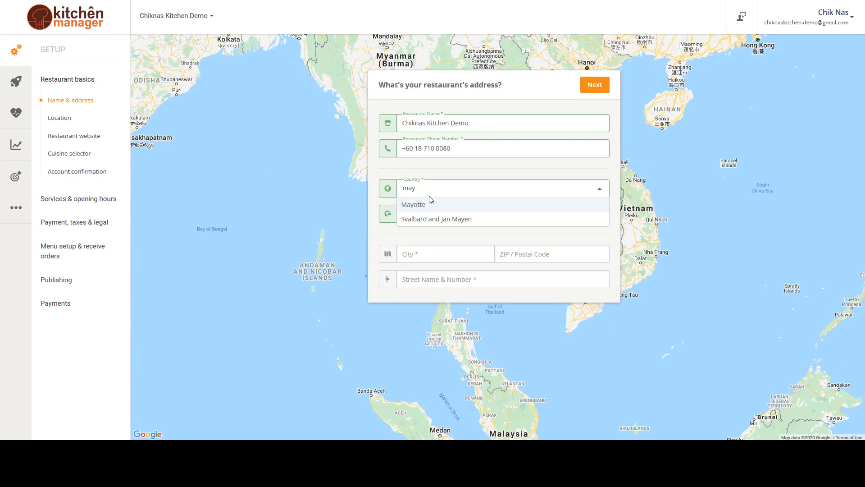
click(453, 238)
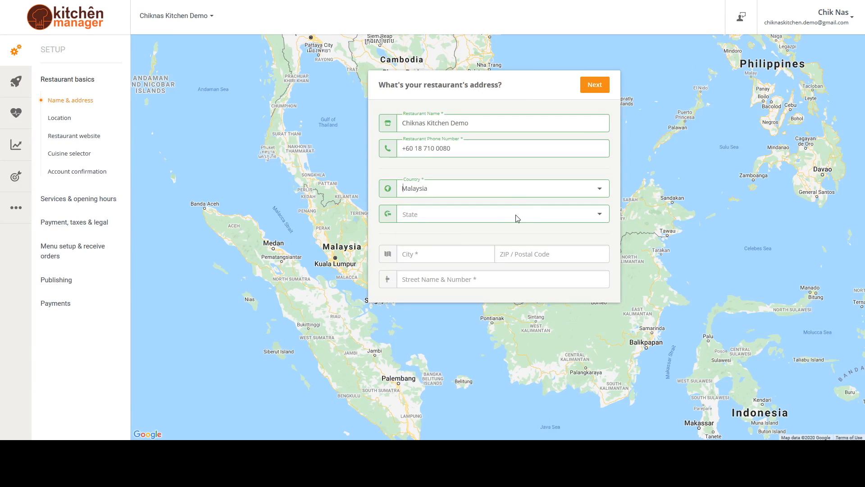
Choose Selangor as the restaurant's state
click(517, 218)
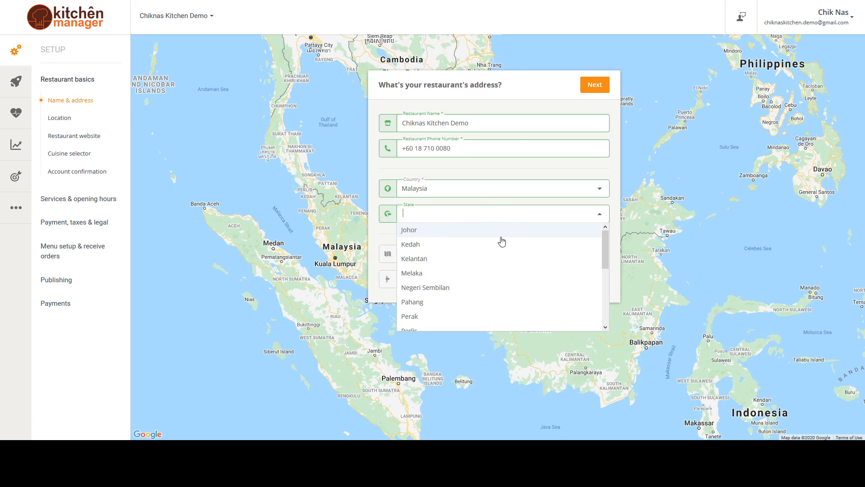
drag(606, 249, 609, 306)
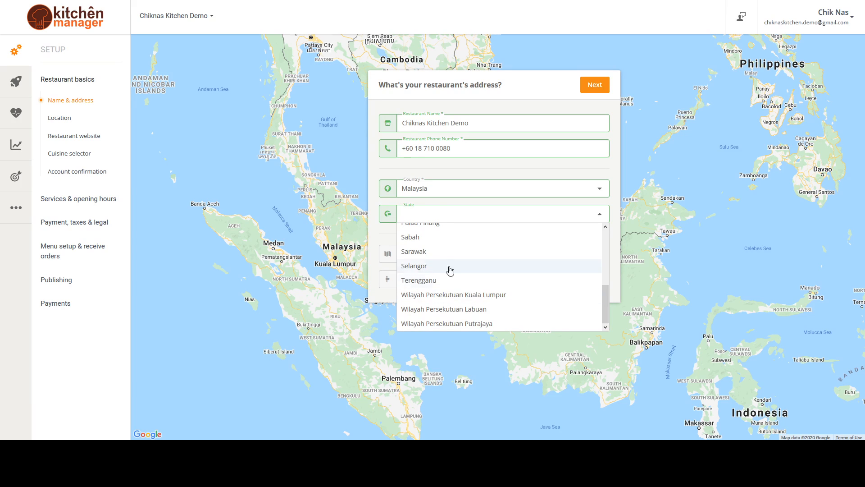
click(489, 270)
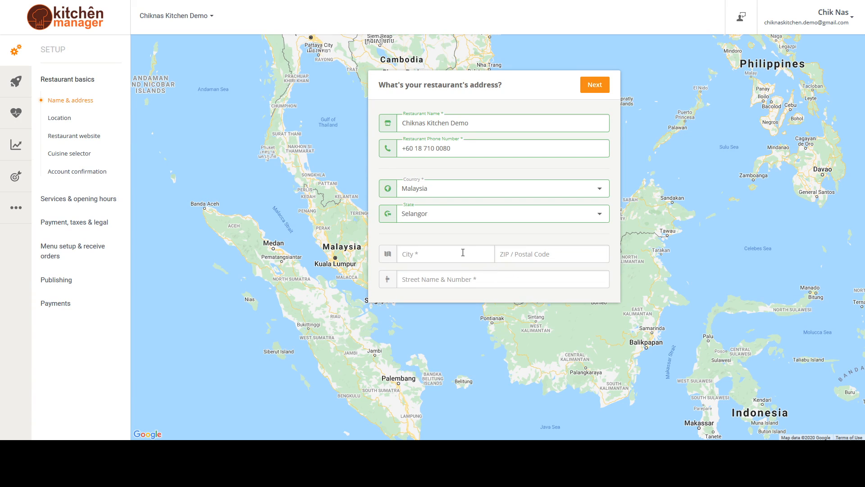
click(449, 253)
Set the restaurant's state to Wilayah Persekutuan Kuala Lumpur
click(456, 214)
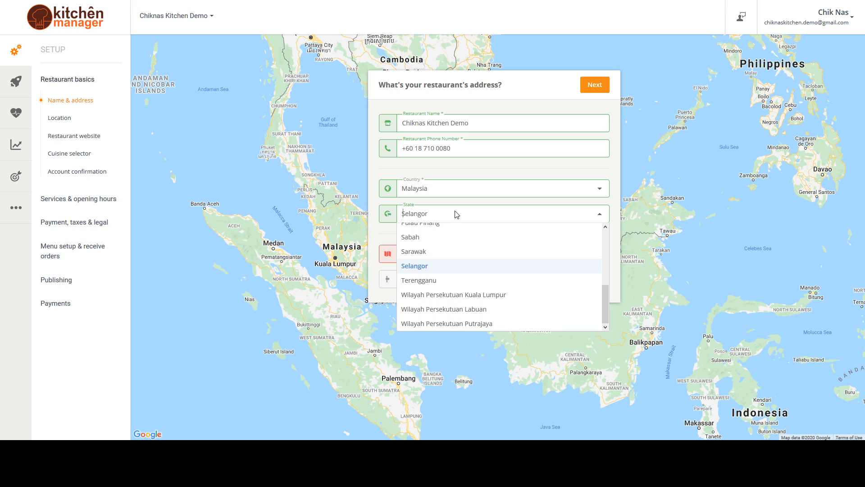
click(469, 295)
Try Cheras, Gombak and Selayang in turn as the restaurant's city, checking where the background map centres
click(474, 255)
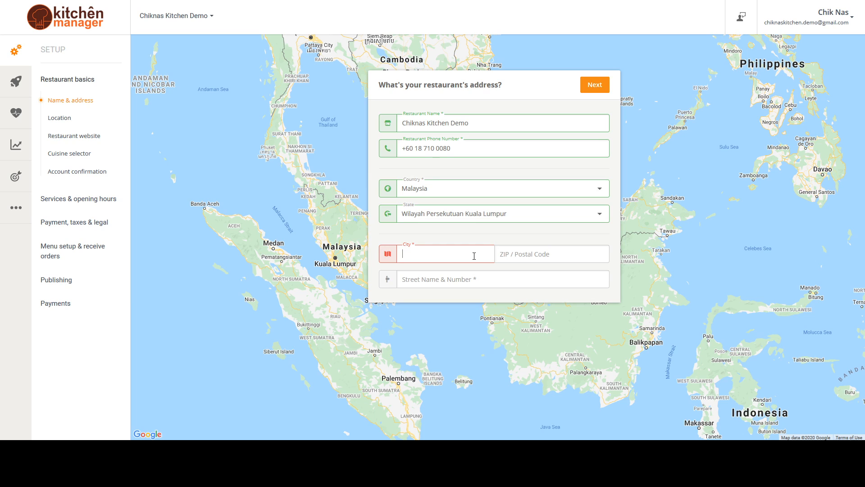
text(Cheras)
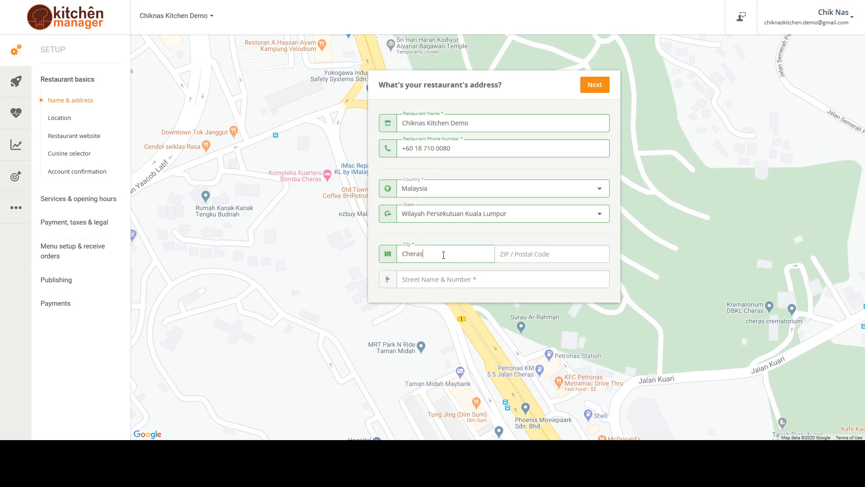
drag(462, 254, 354, 255)
text(Gombak)
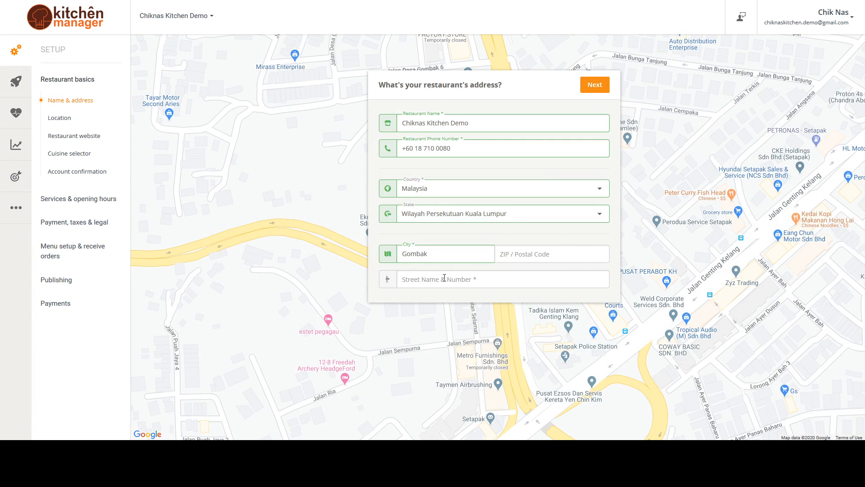
drag(442, 256, 307, 249)
text(Selayang)
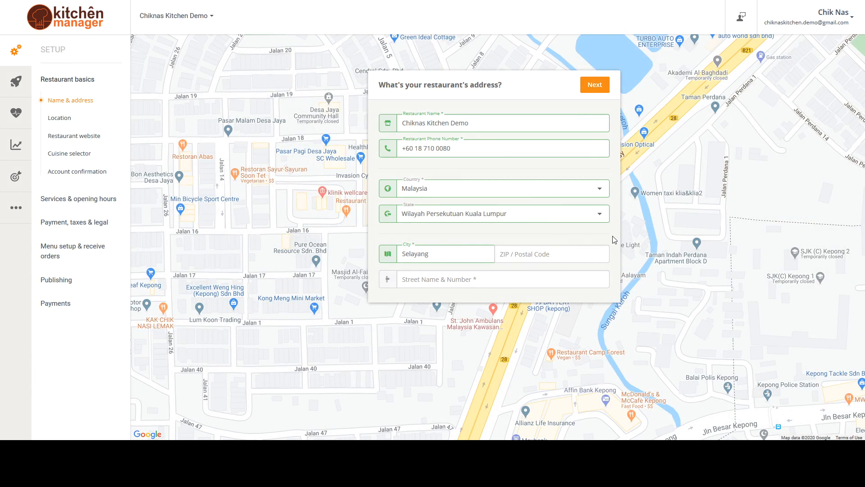
Replace the restaurant's city with Kuala Lumpur
drag(443, 255, 306, 247)
key(BackSpace)
text(Kua)
key(BackSpace)
key(BackSpace)
text(au)
key(BackSpace)
key(BackSpace)
text(uala Lumpur)
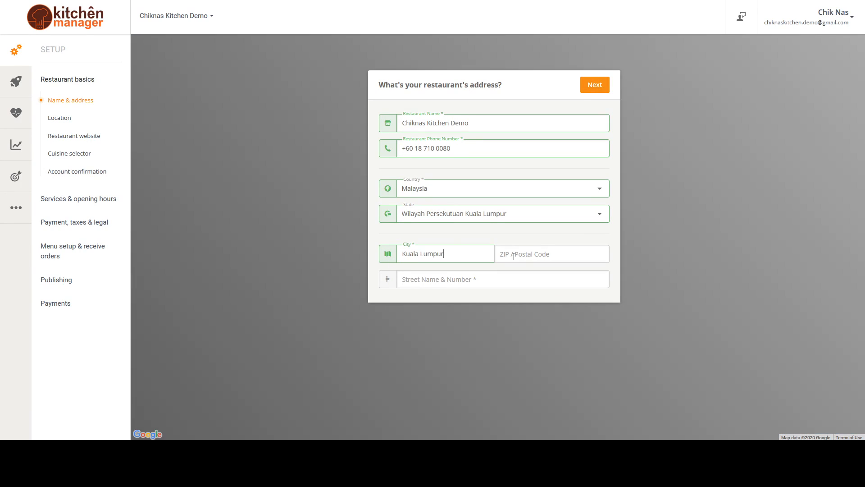
Leave the postal code empty and enter a trial street name for the restaurant
click(514, 256)
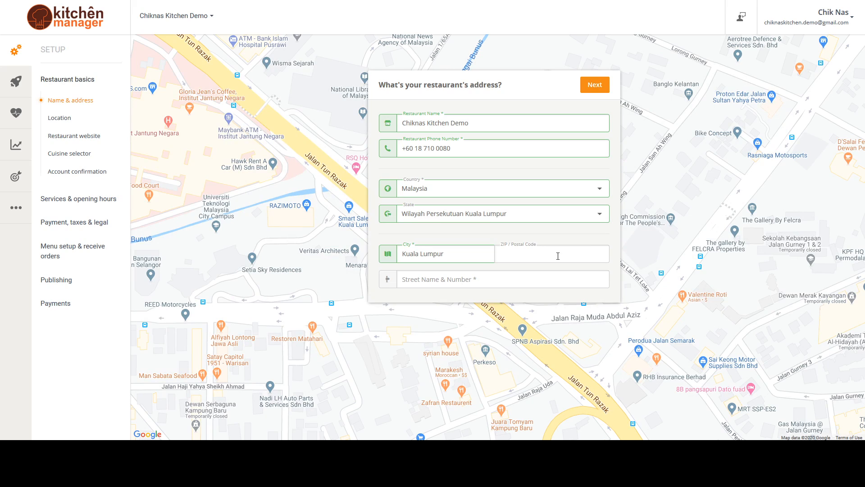
click(473, 279)
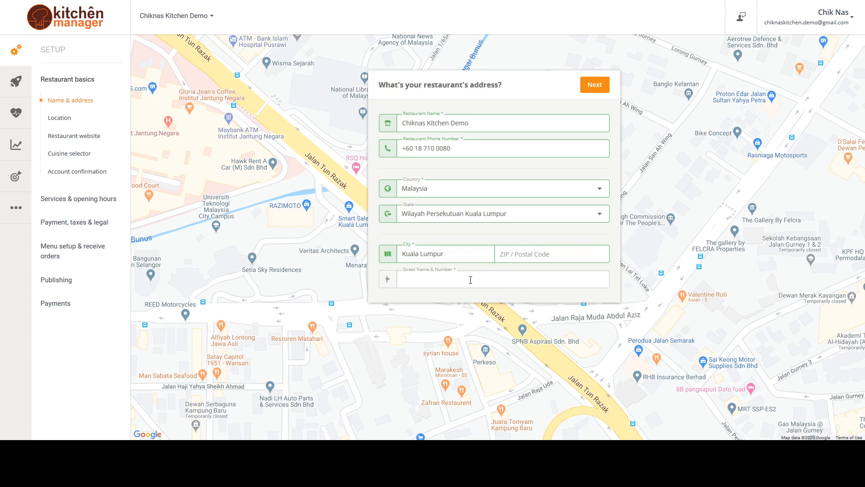
text(Jalan Pasar)
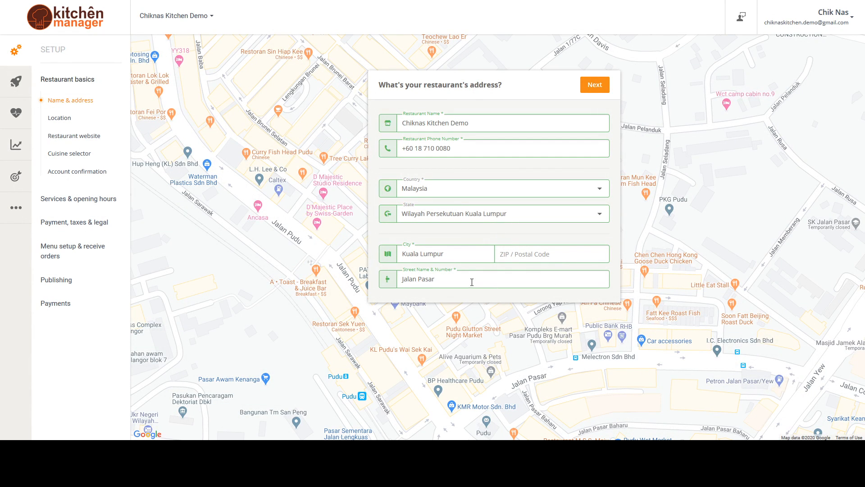
Set the restaurant's state to Selangor and its city to Cyberjaya
drag(468, 257, 391, 237)
click(479, 218)
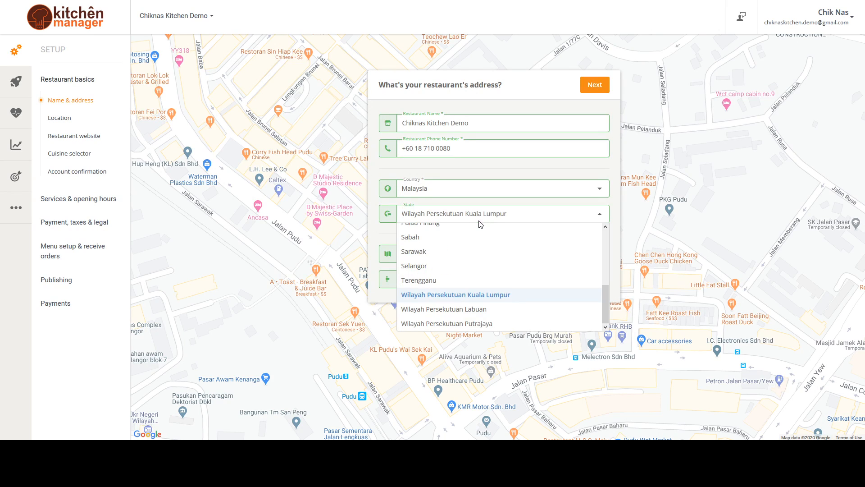
click(462, 265)
text(Cyberjaya)
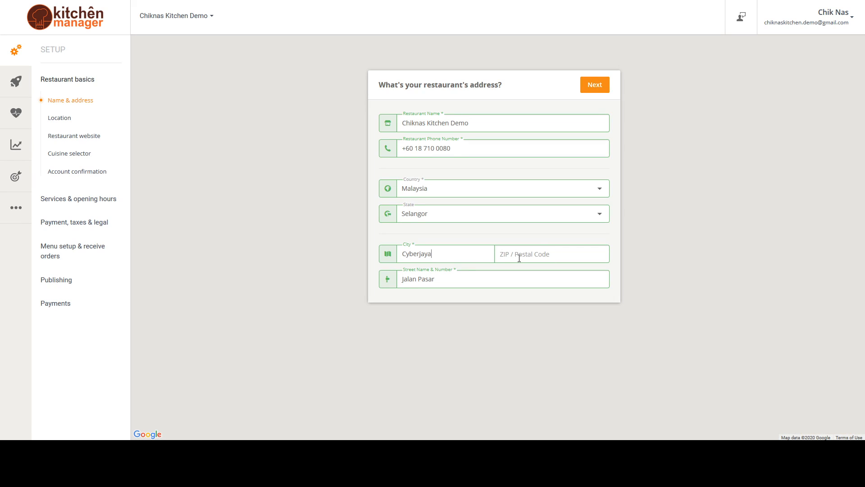
Fill in the restaurant's postal code, replace the street name and number with its building address, and continue to the location setup
click(518, 254)
text(63000)
drag(449, 283, 294, 279)
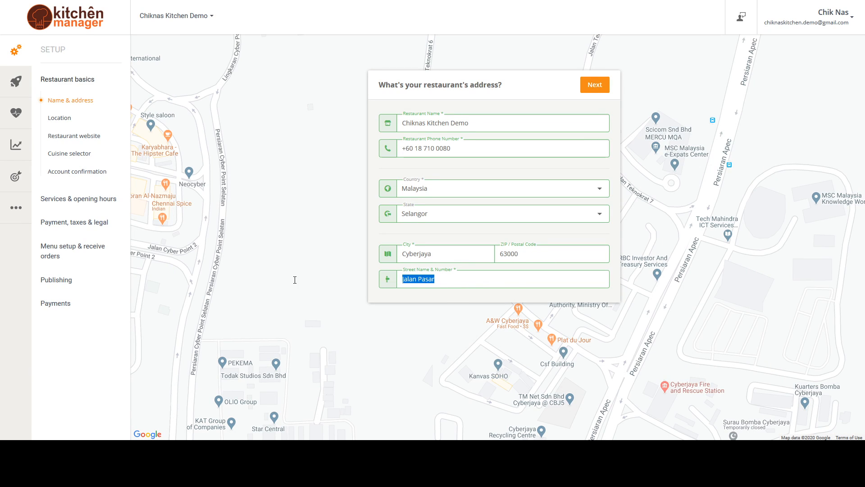
text(Menara Par)
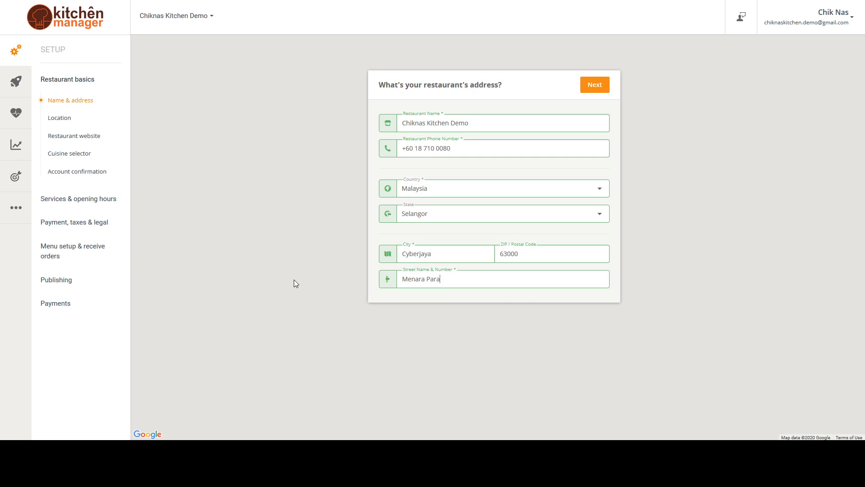
text(agon Pan'gaea)
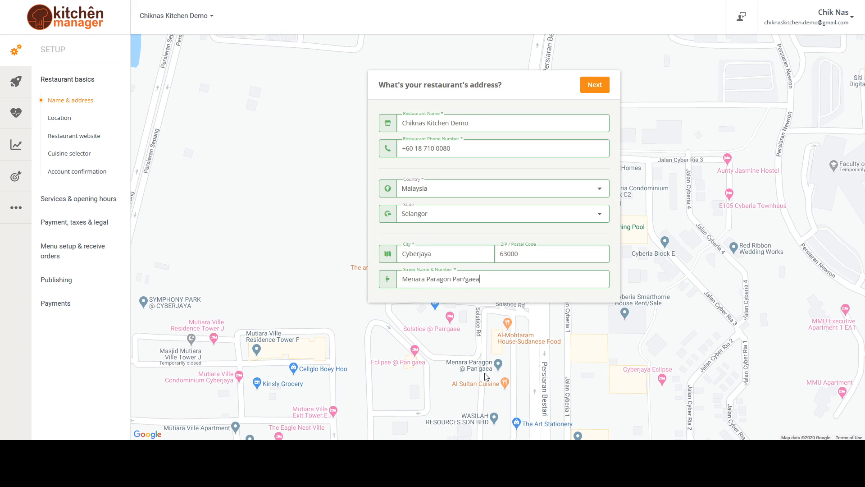
click(596, 89)
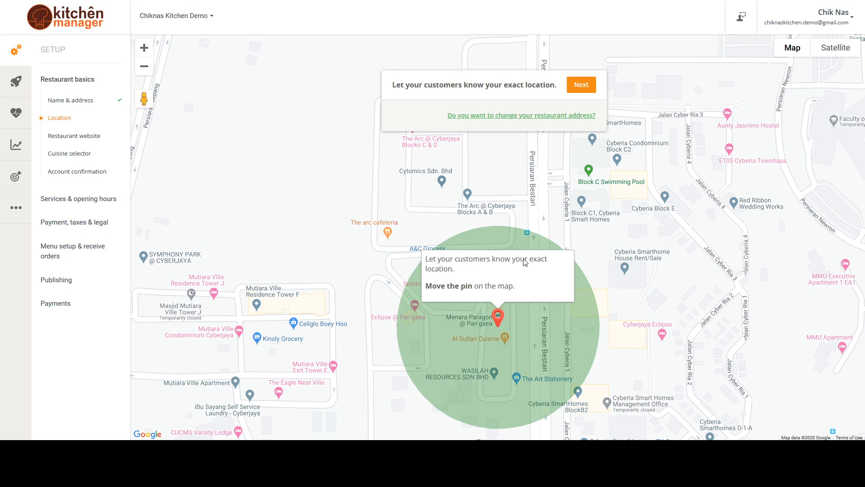
Nudge the map pin to mark the restaurant's exact location, and answer No to having a real website domain name
mouse_move(500, 324)
mouse_down()
mouse_move(529, 310)
mouse_move(500, 325)
mouse_up()
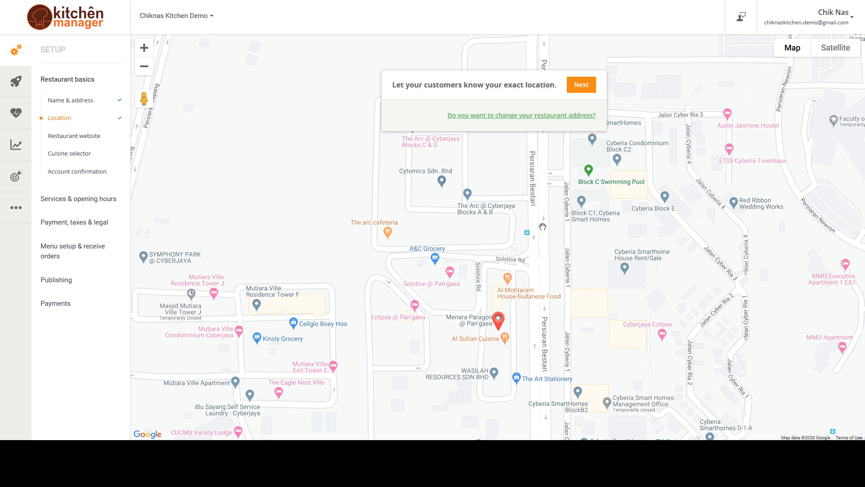
click(586, 87)
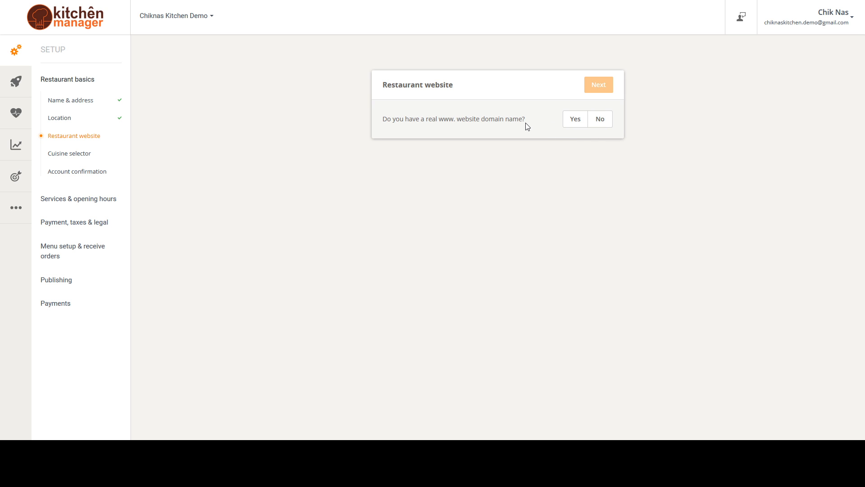
click(602, 124)
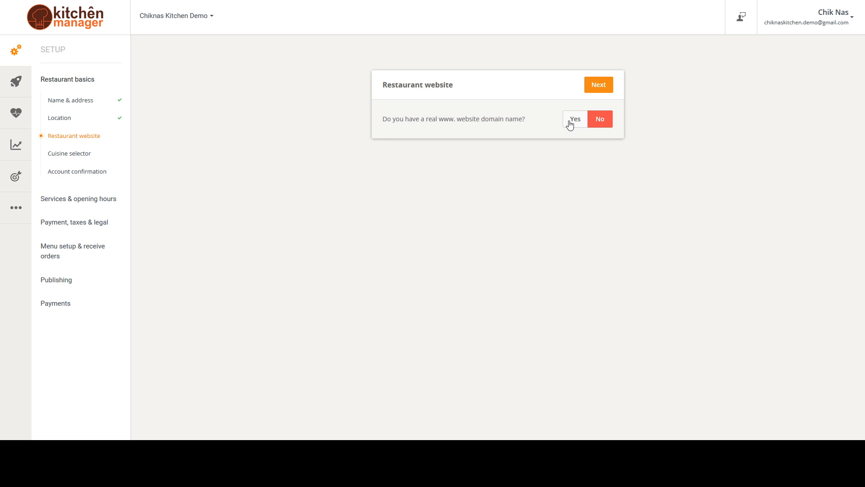
click(603, 86)
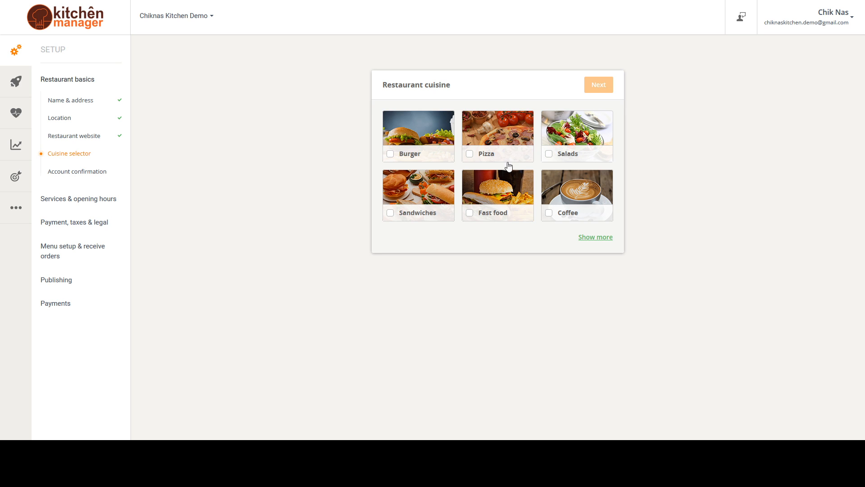
Look through every page of available cuisines, as far as the option to add another cuisine, and page back
click(595, 242)
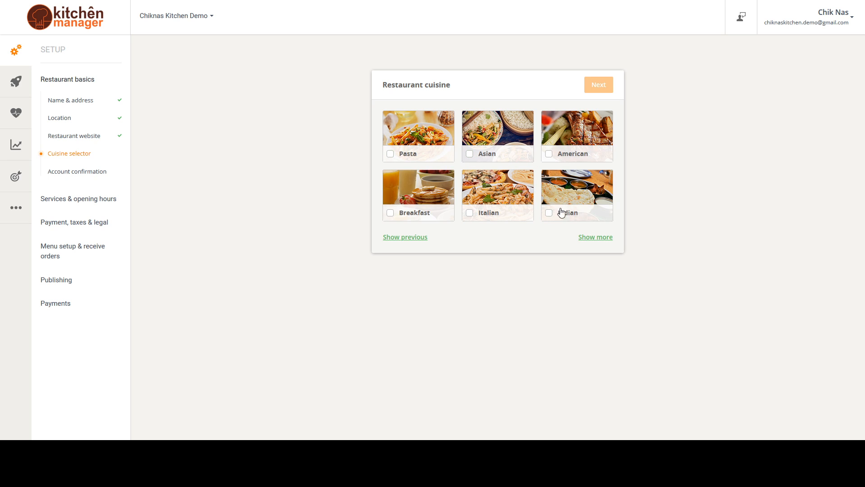
click(594, 237)
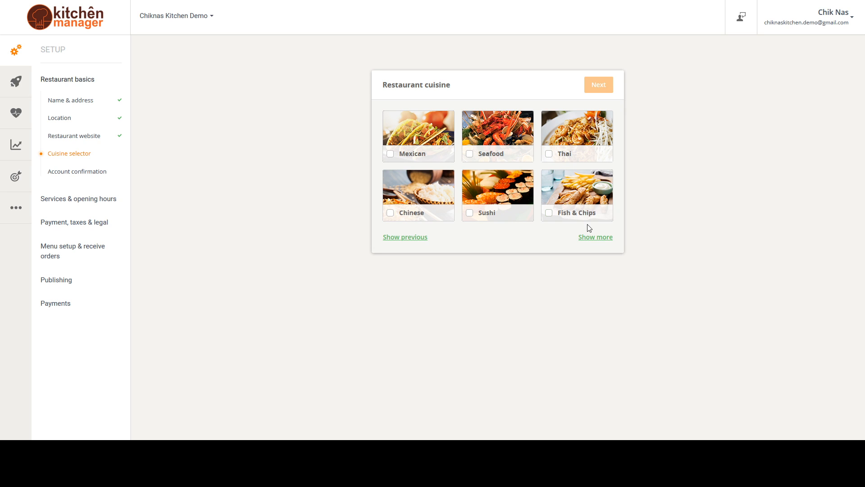
click(597, 240)
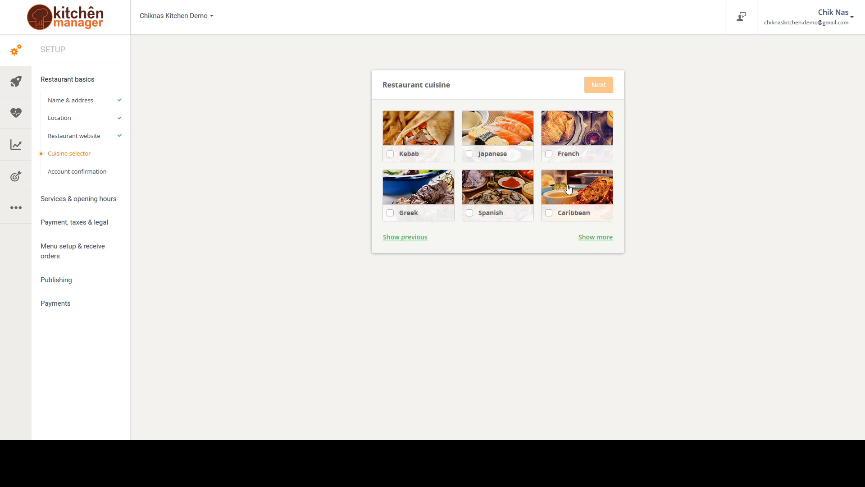
click(603, 238)
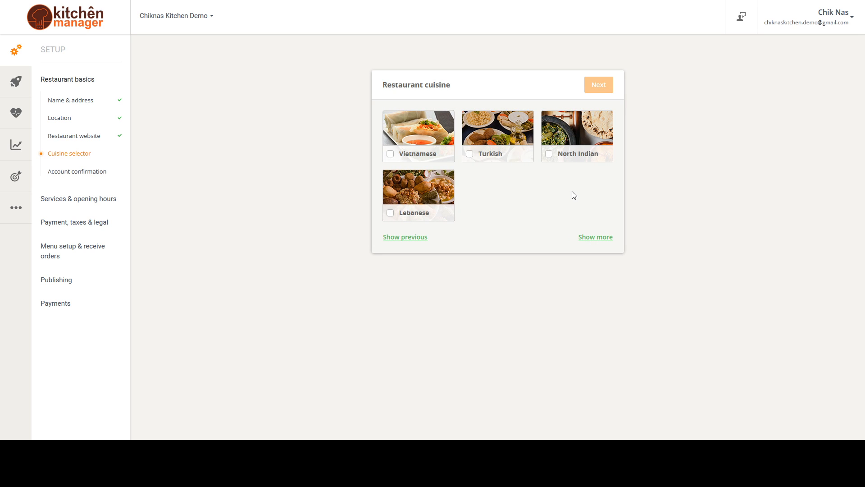
click(598, 239)
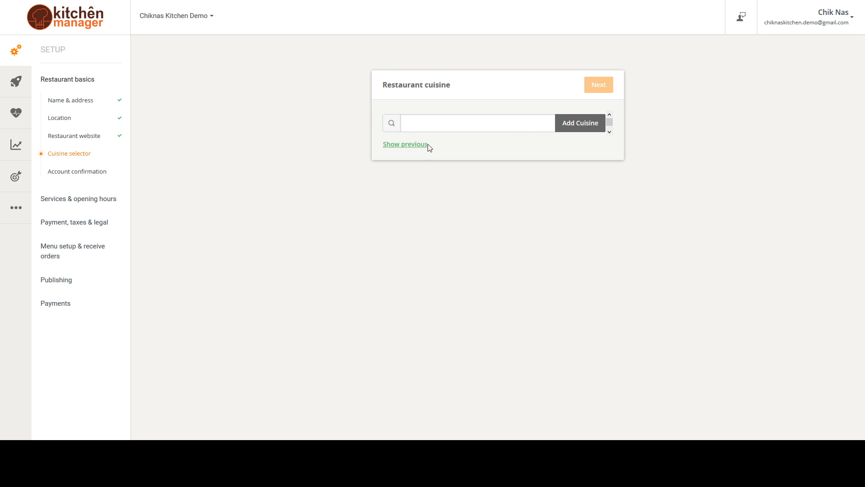
click(414, 145)
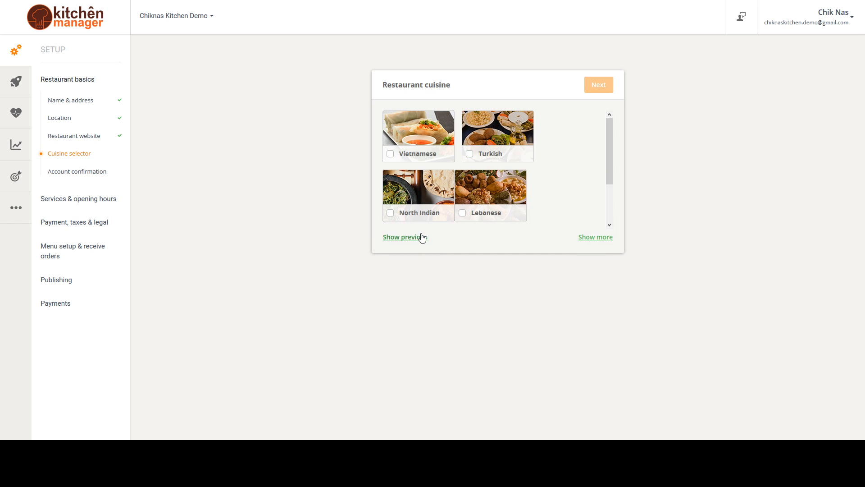
click(397, 240)
click(397, 242)
click(409, 241)
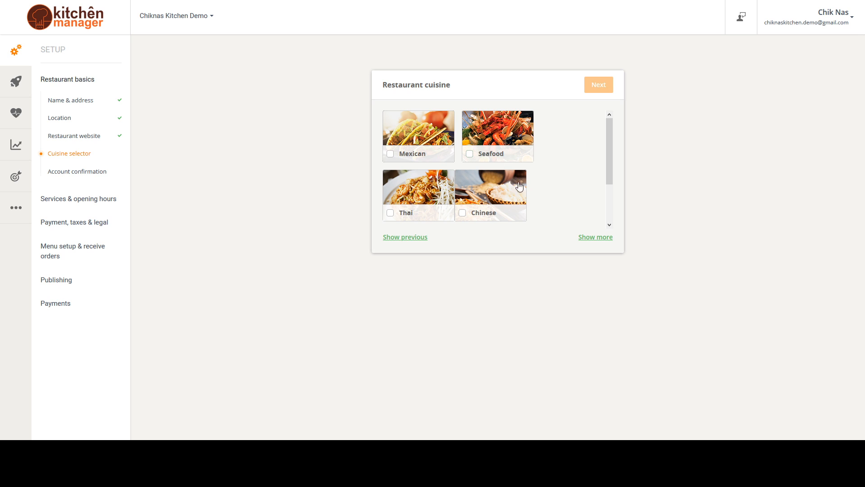
Add Asian, Pasta, American and Breakfast to the restaurant's cuisine selection
click(419, 242)
click(469, 153)
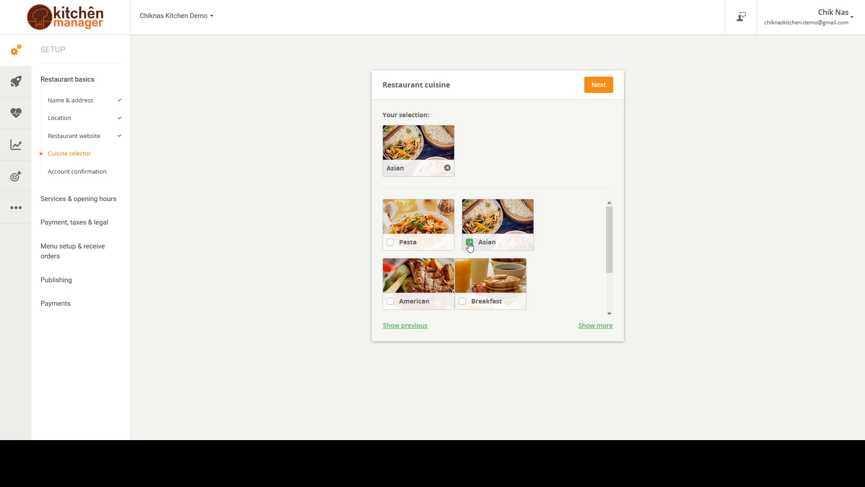
click(390, 242)
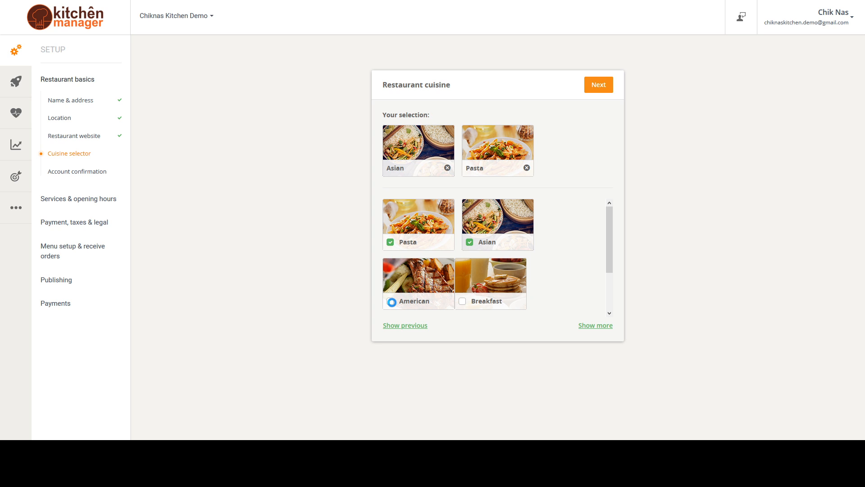
click(390, 302)
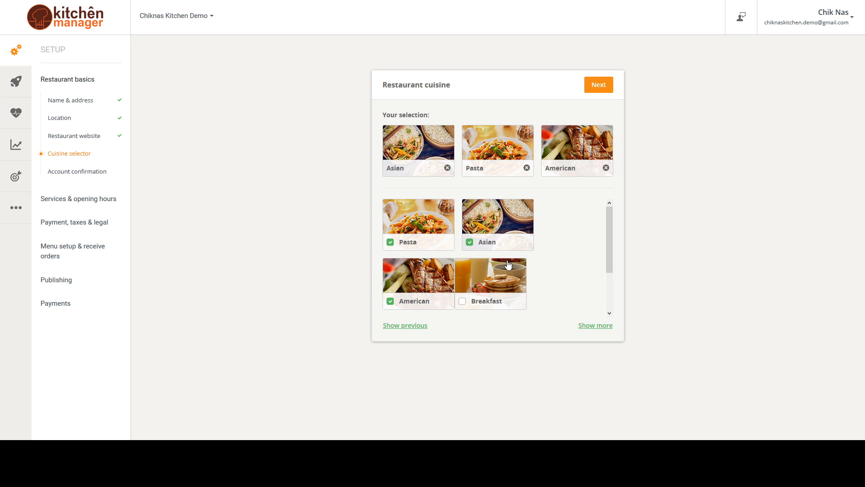
click(462, 302)
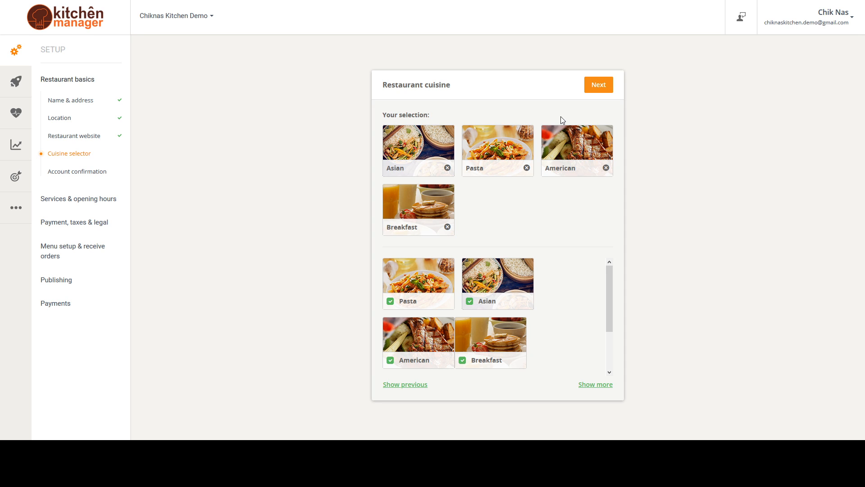
Remove Breakfast, American and Pasta from the cuisine selection, keeping only Asian, and continue to the account confirmation
click(446, 227)
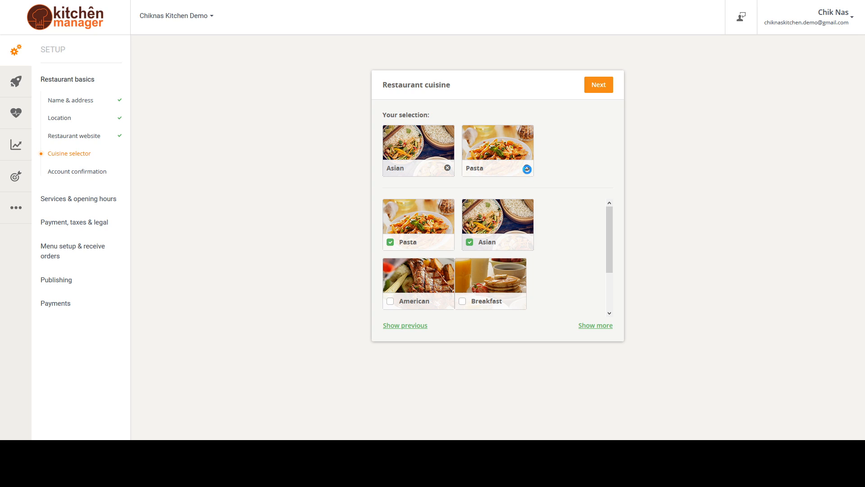
click(526, 168)
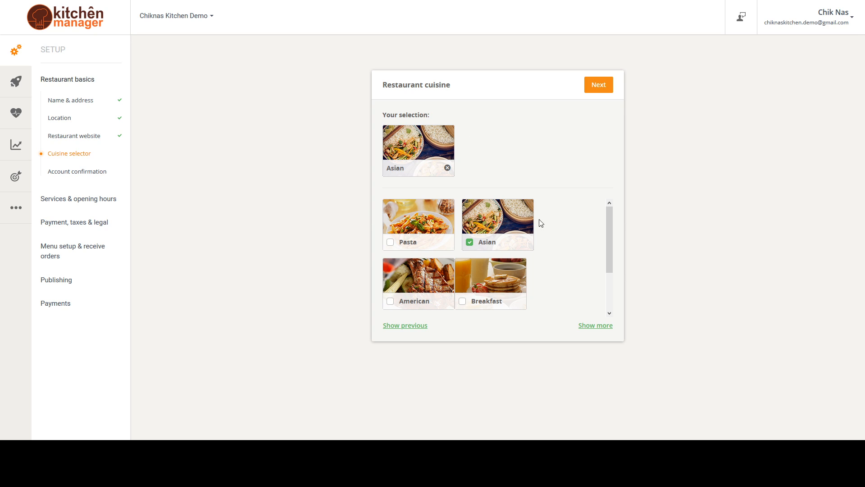
click(598, 84)
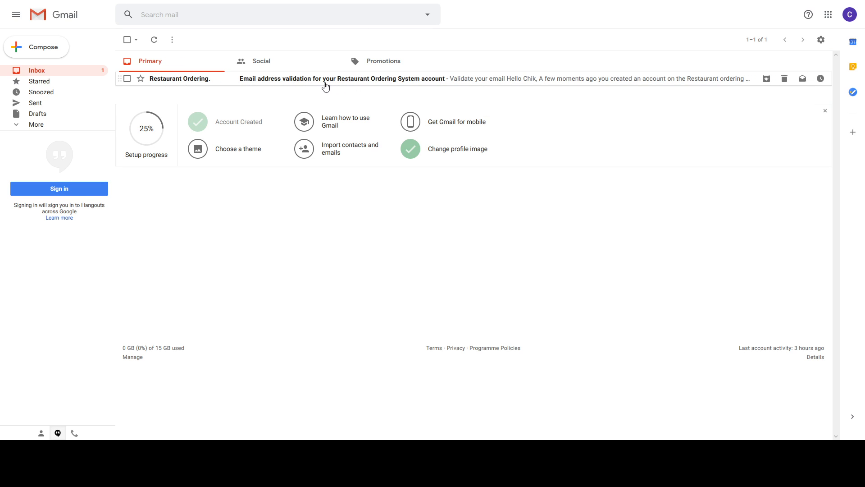
Switch to Gmail, open the email address validation message from the ordering system and validate the account's email address
click(320, 84)
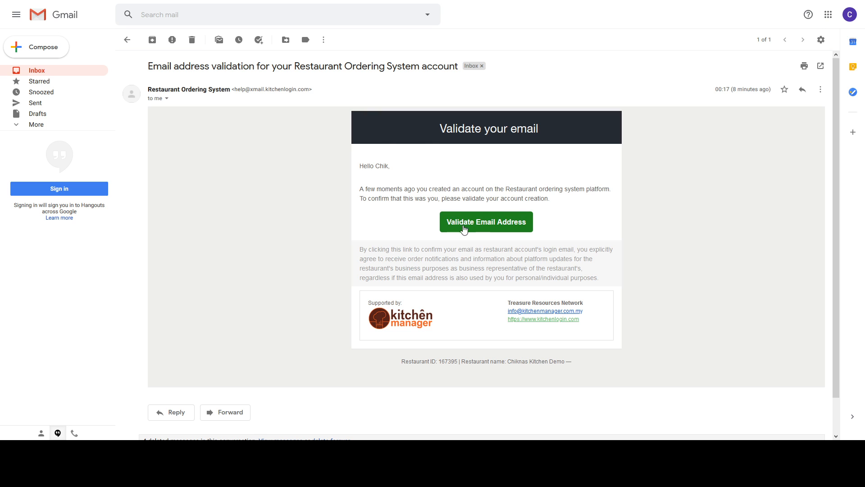
click(489, 228)
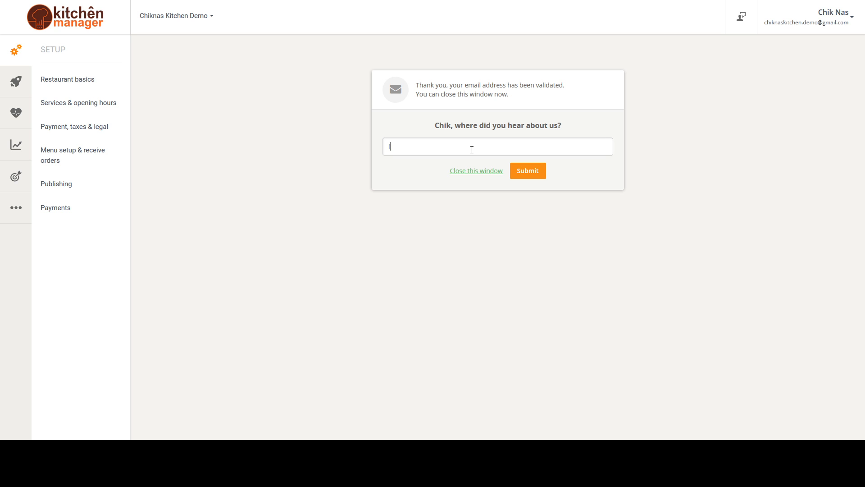
Answer the question about where you heard about the service with "instagram and friends" and submit it
text(nstagranm and friends)
click(532, 175)
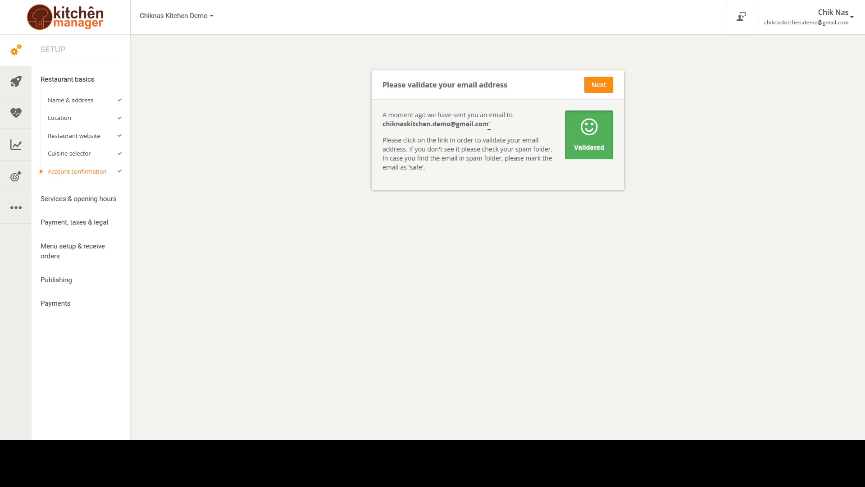
drag(489, 125, 389, 134)
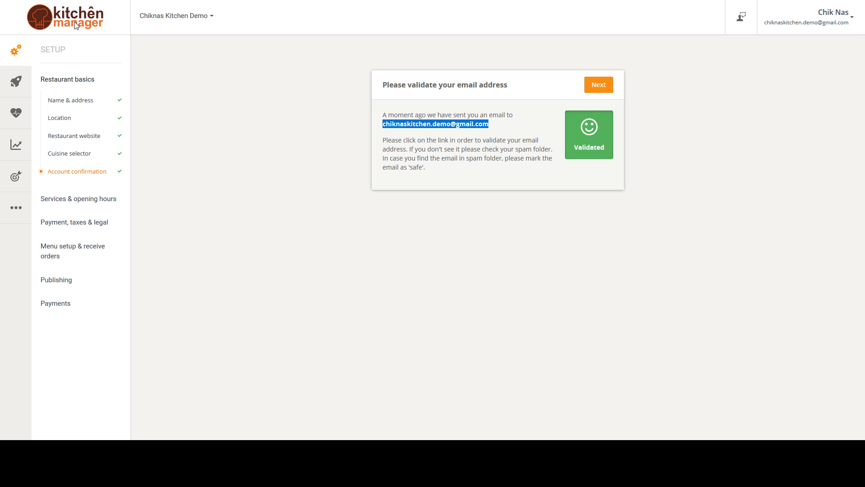
click(449, 142)
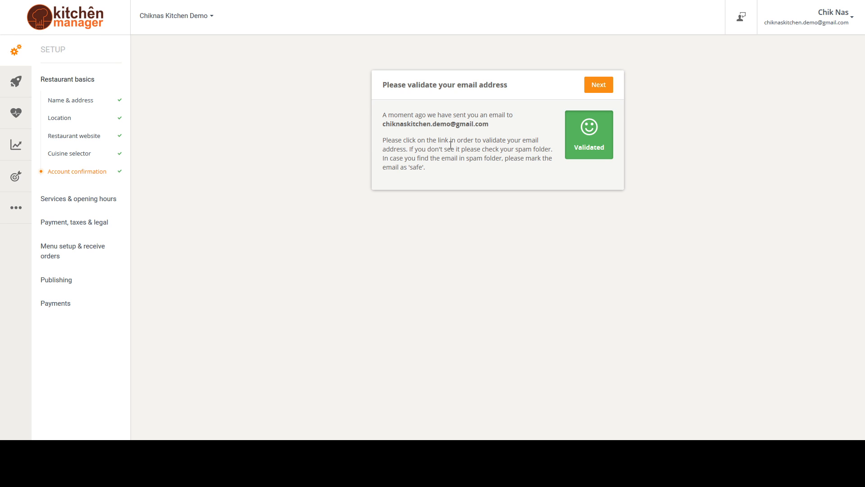
drag(489, 122, 384, 126)
click(490, 125)
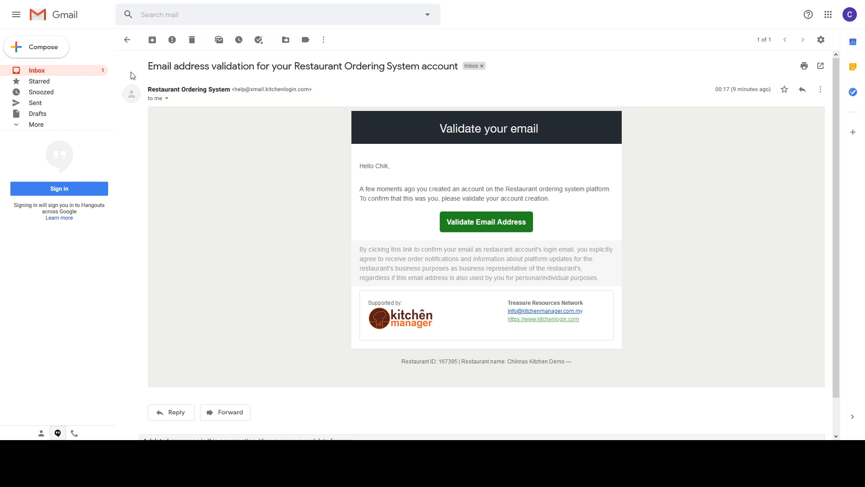
Switch to Gmail, return to the inbox and open the message containing the auto-login link
click(82, 72)
click(292, 80)
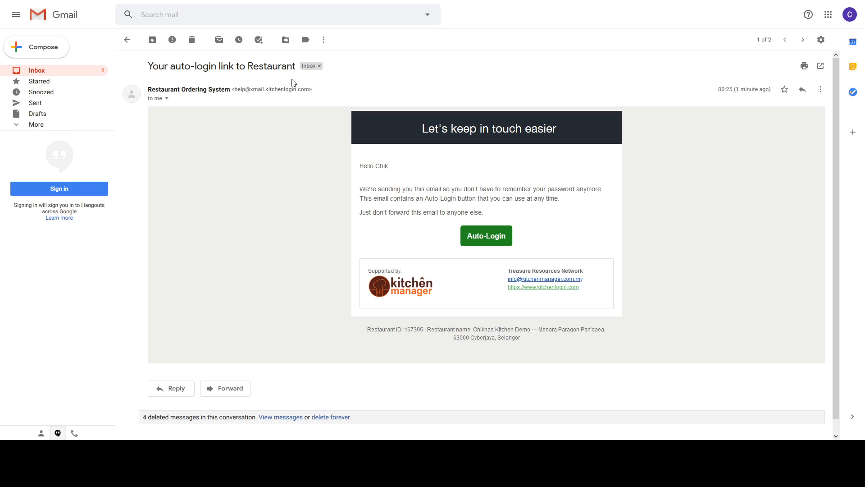